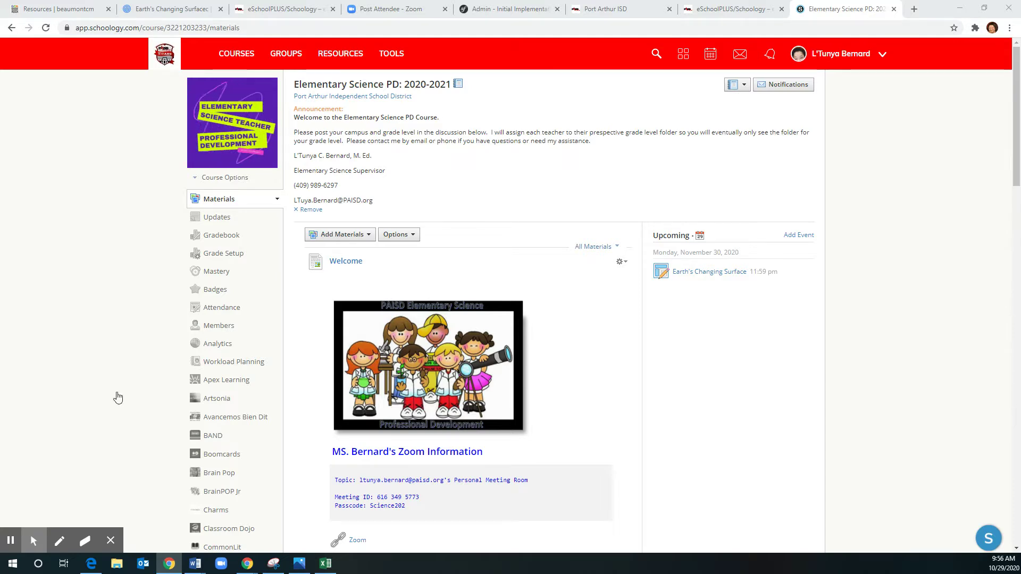
Open the Kindergarten folder in the Elementary Science PD: 2020-2021 course materials
click(34, 541)
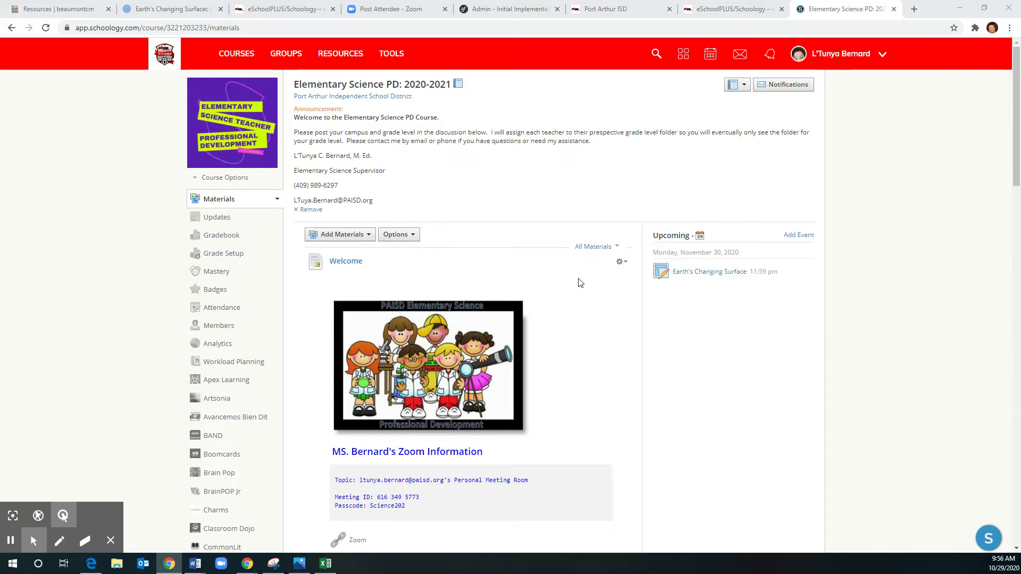
scroll(580, 282, down, 4)
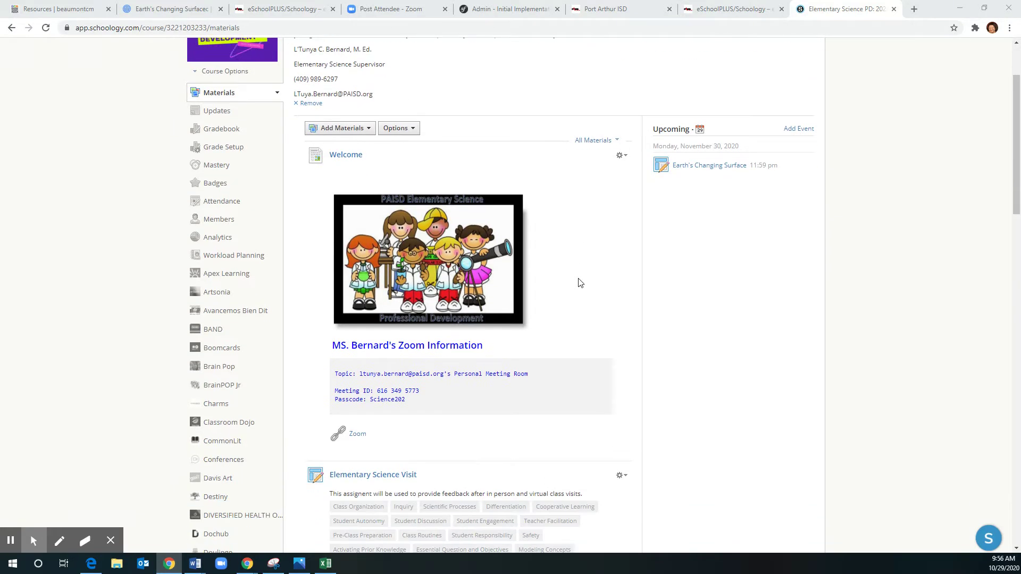
scroll(580, 283, down, 8)
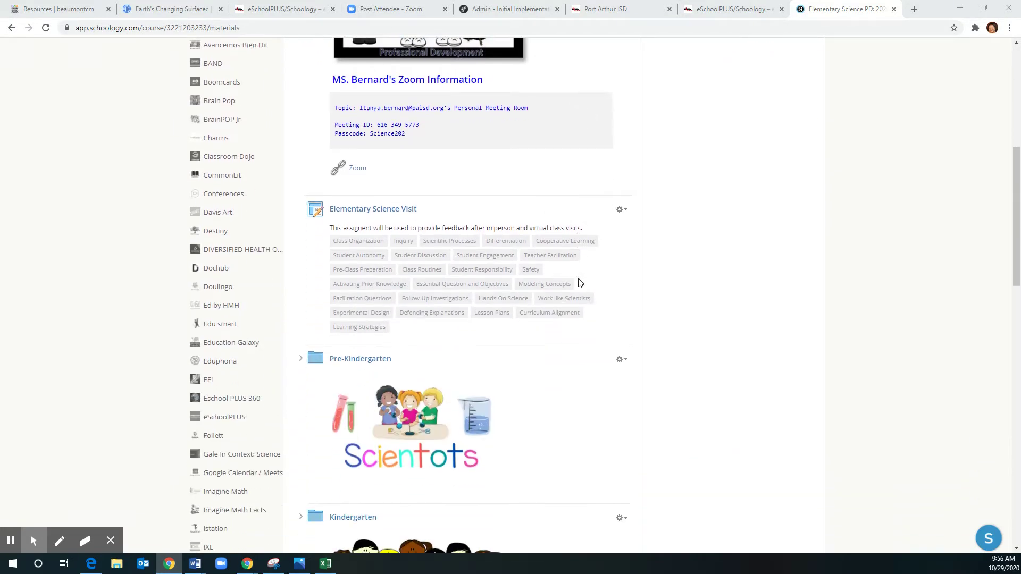
scroll(579, 283, down, 1)
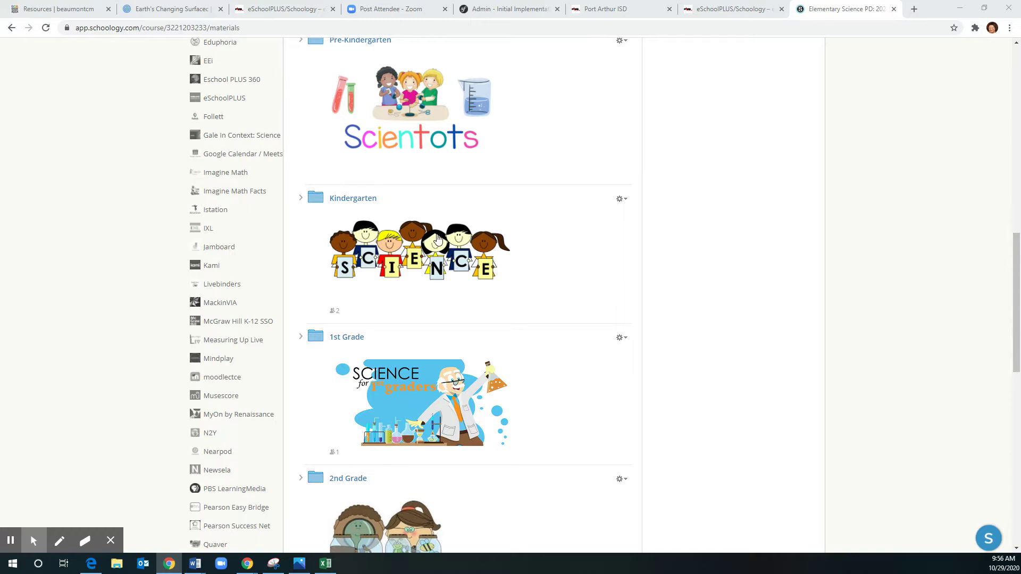
scroll(611, 323, up, 9)
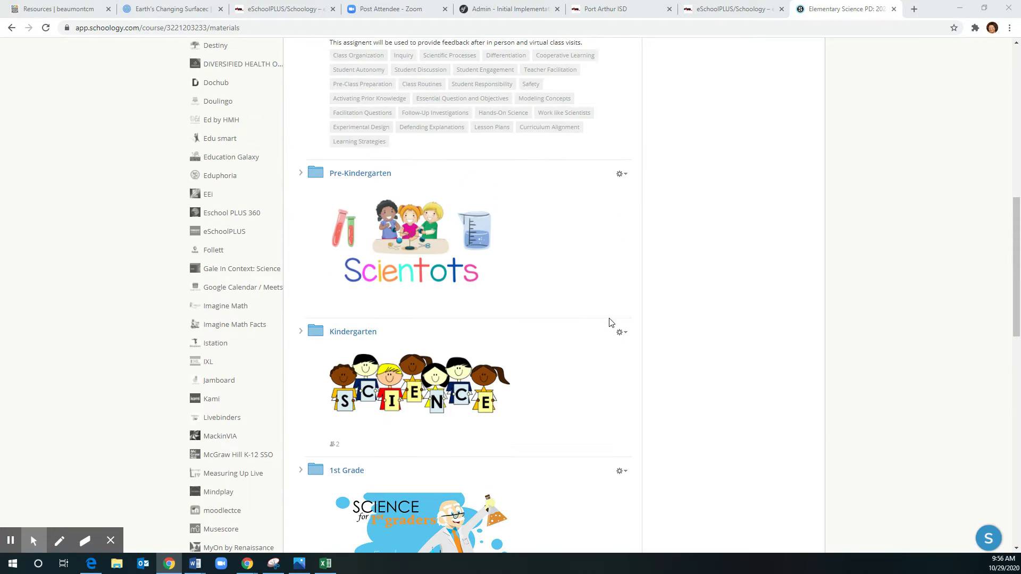
scroll(611, 322, up, 4)
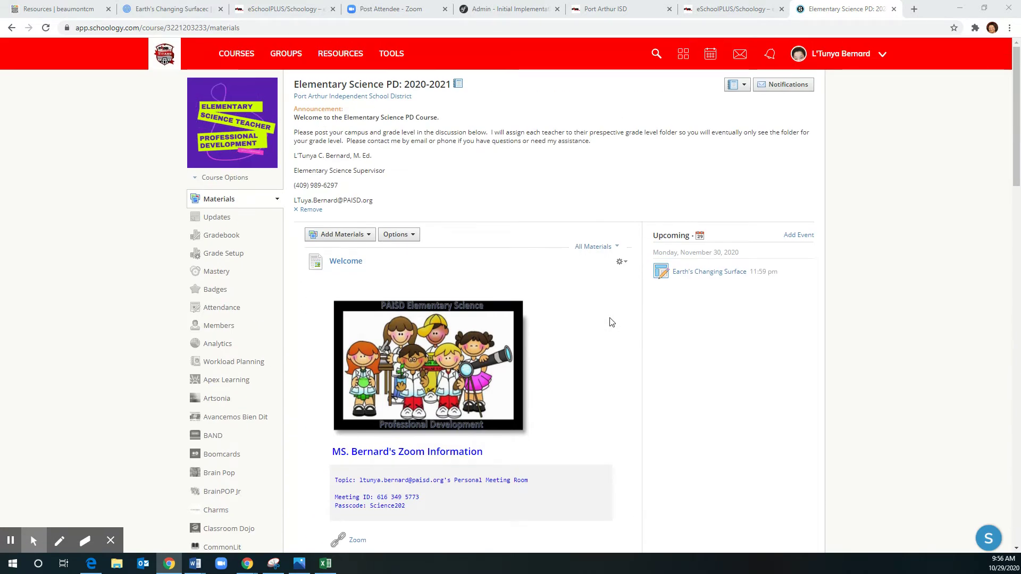
scroll(611, 322, down, 10)
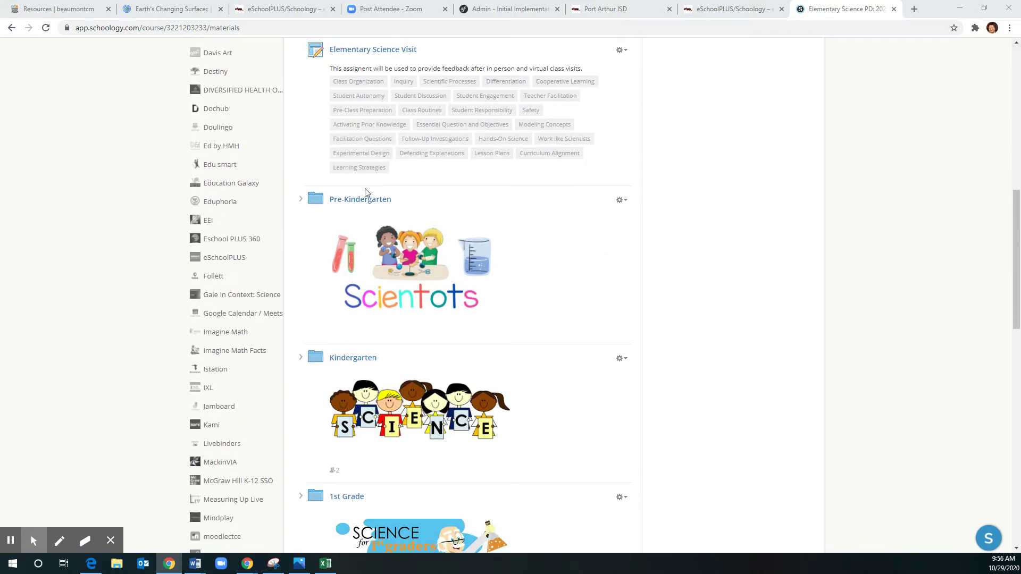
click(352, 362)
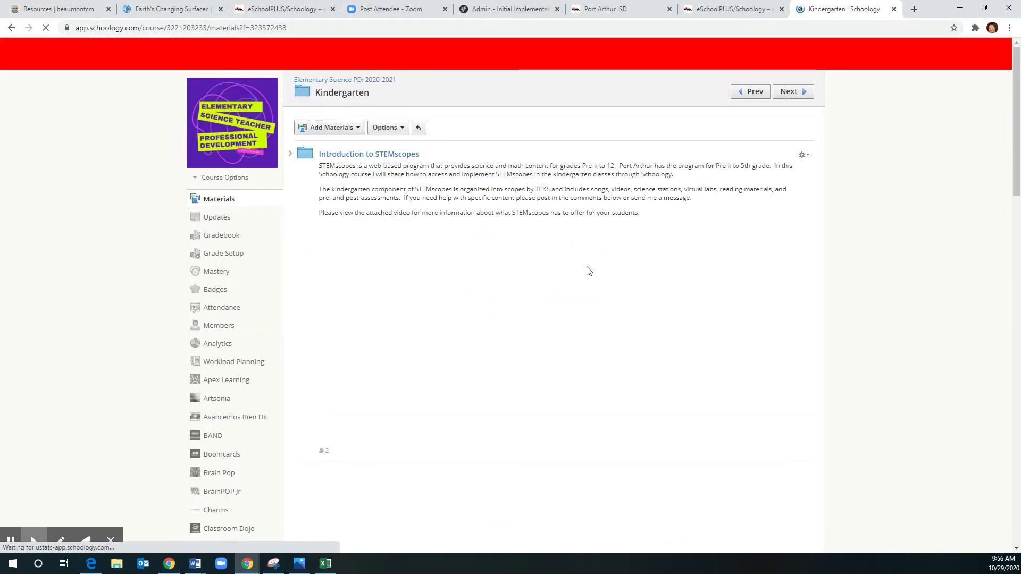
Create a published folder titled "STEMscopes Practice" inside the Kindergarten folder
scroll(739, 281, down, 1)
scroll(739, 282, down, 1)
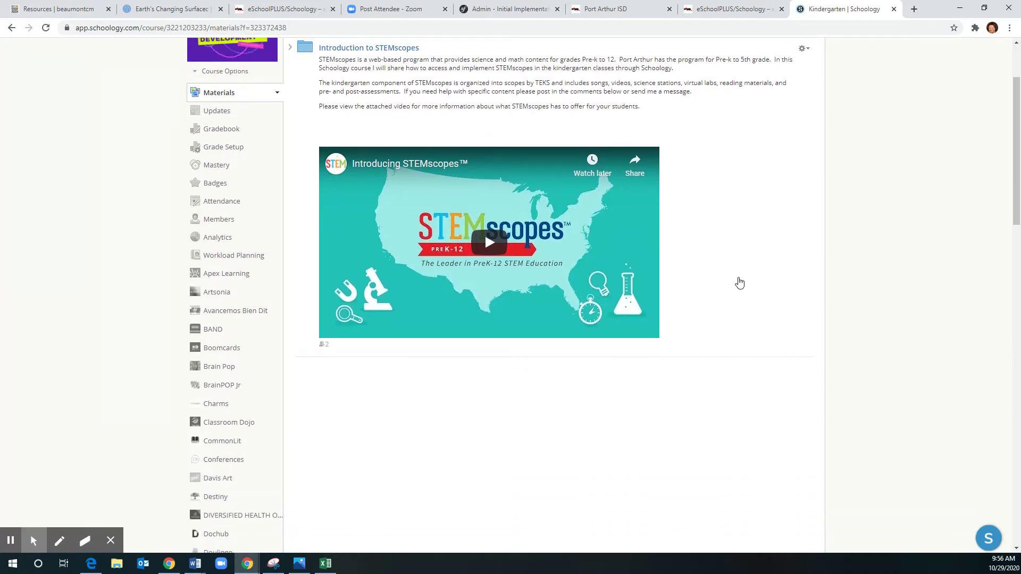
scroll(739, 282, up, 2)
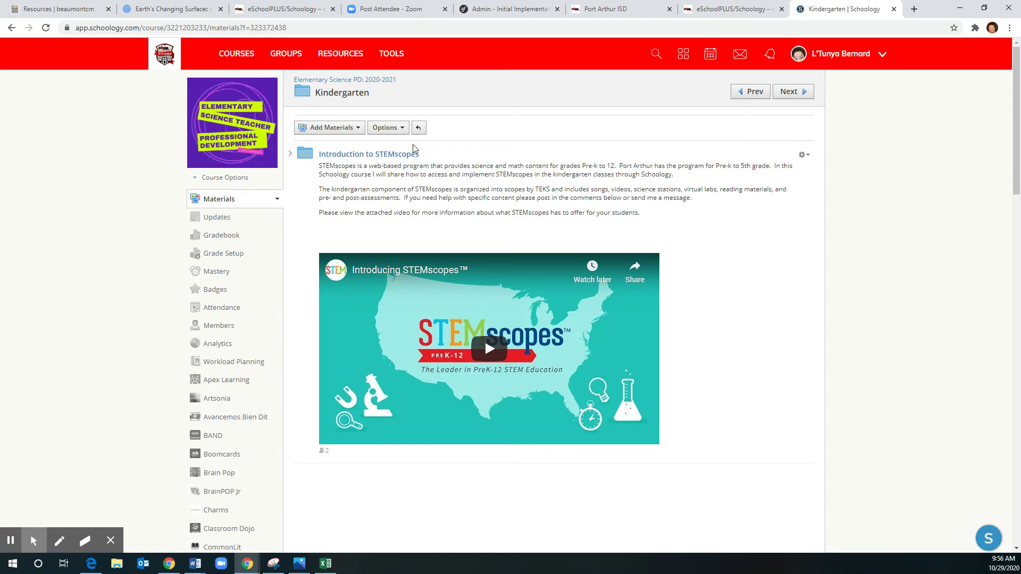
click(358, 129)
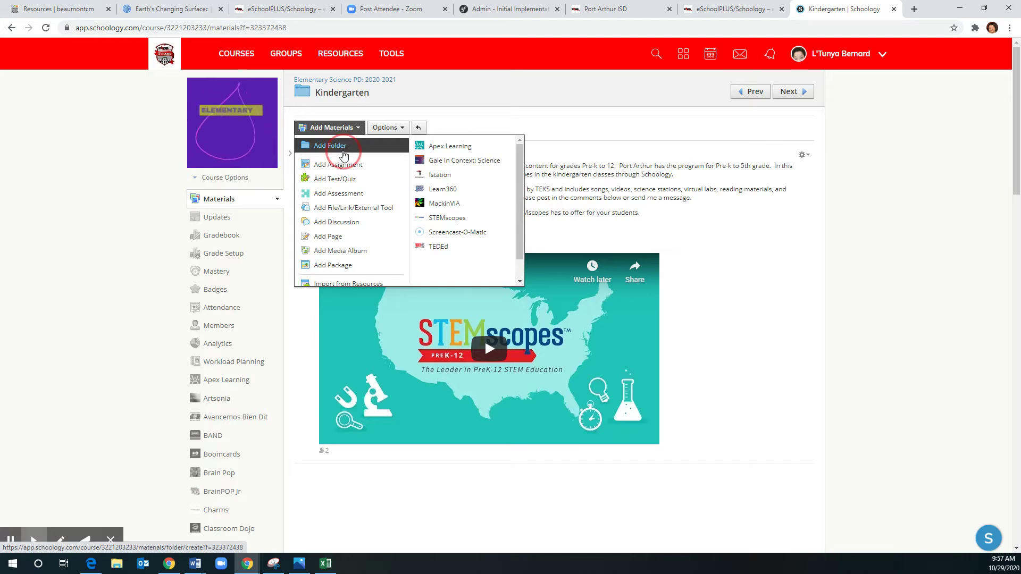
click(343, 151)
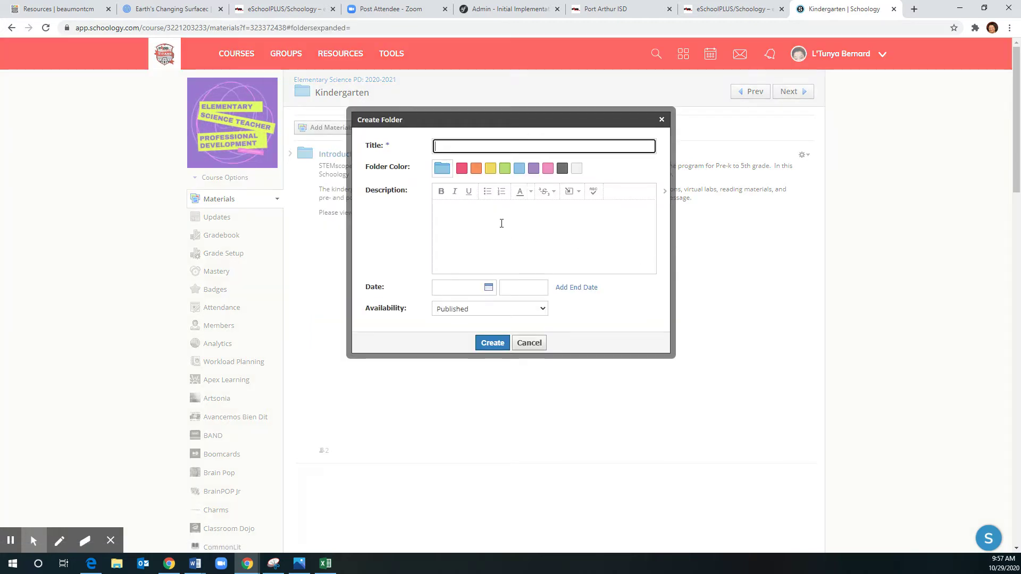
click(480, 145)
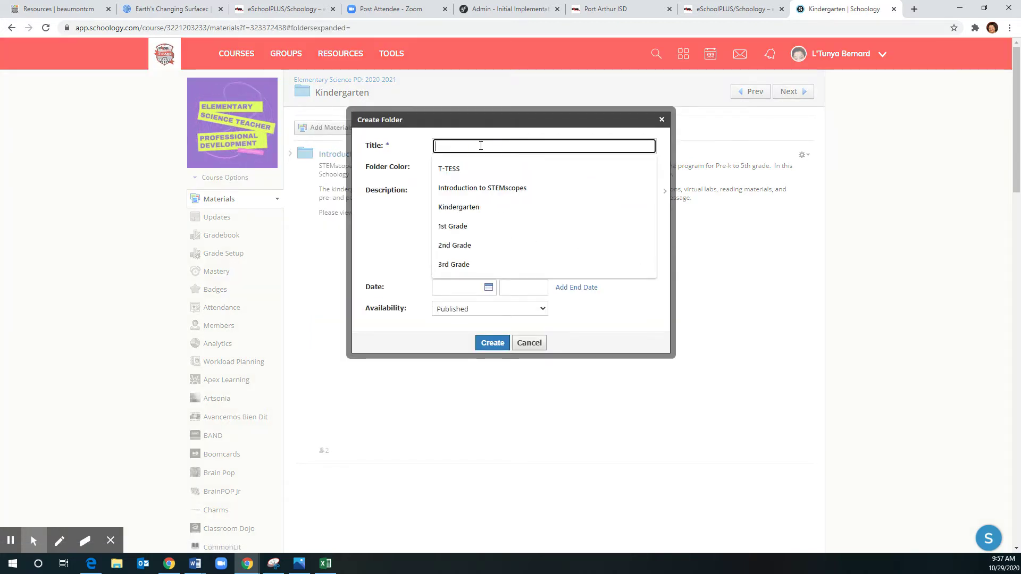
text(STEMscopes Practice)
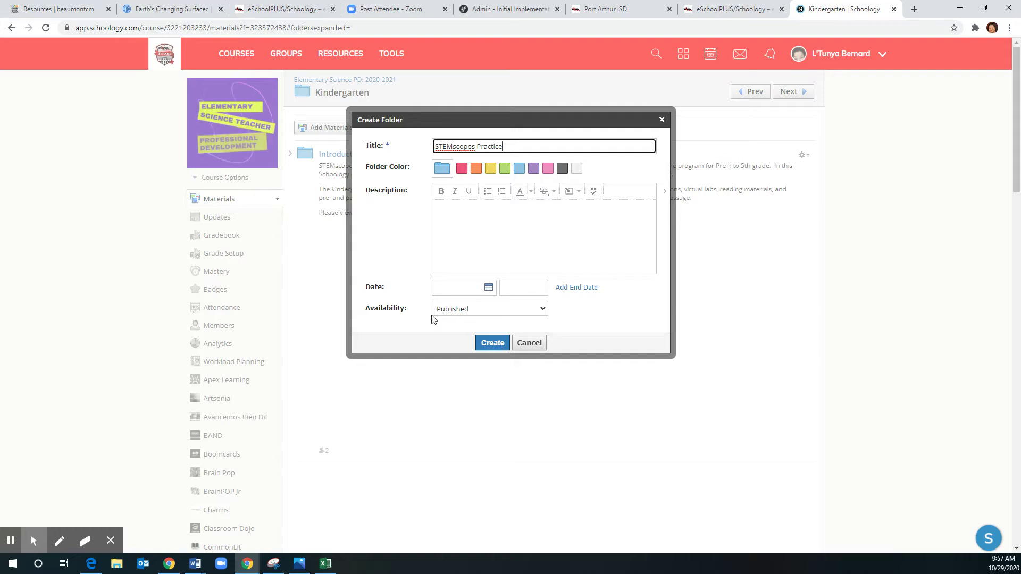
click(492, 343)
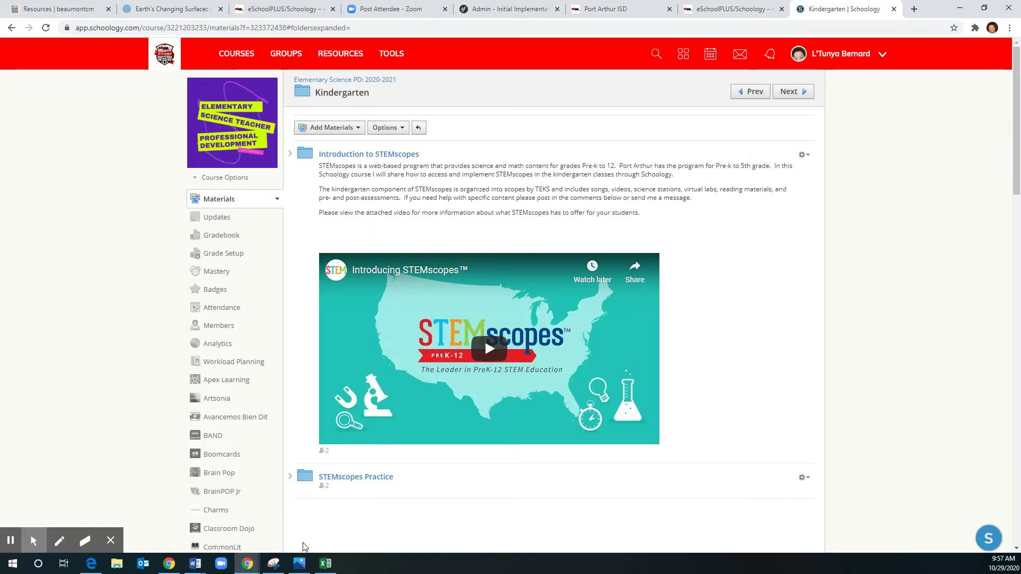
Check the actions available for the STEMscopes Practice folder, including Unpublish
scroll(363, 462, down, 1)
scroll(363, 463, down, 1)
scroll(356, 382, down, 1)
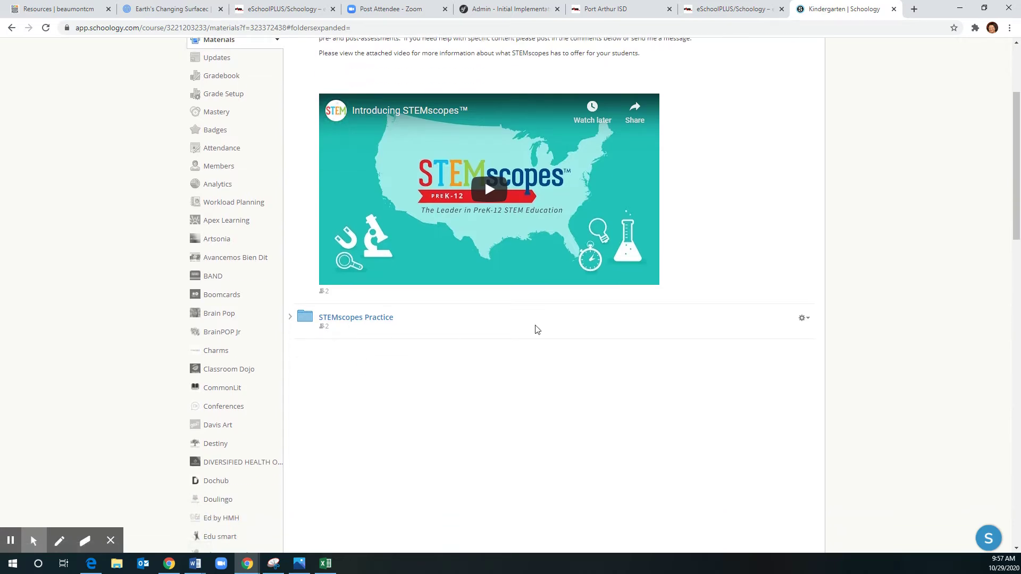
click(805, 319)
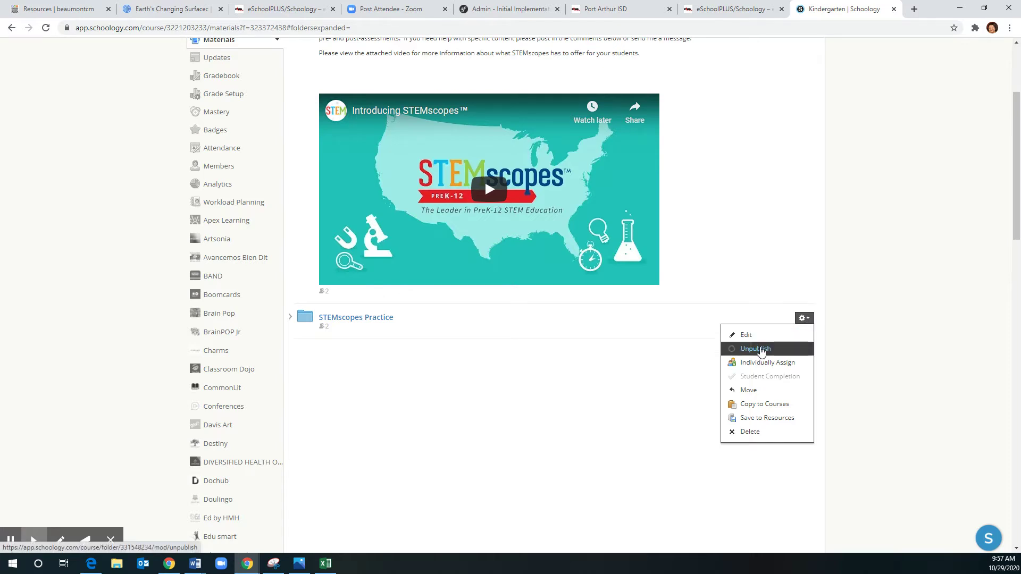
click(760, 349)
click(497, 209)
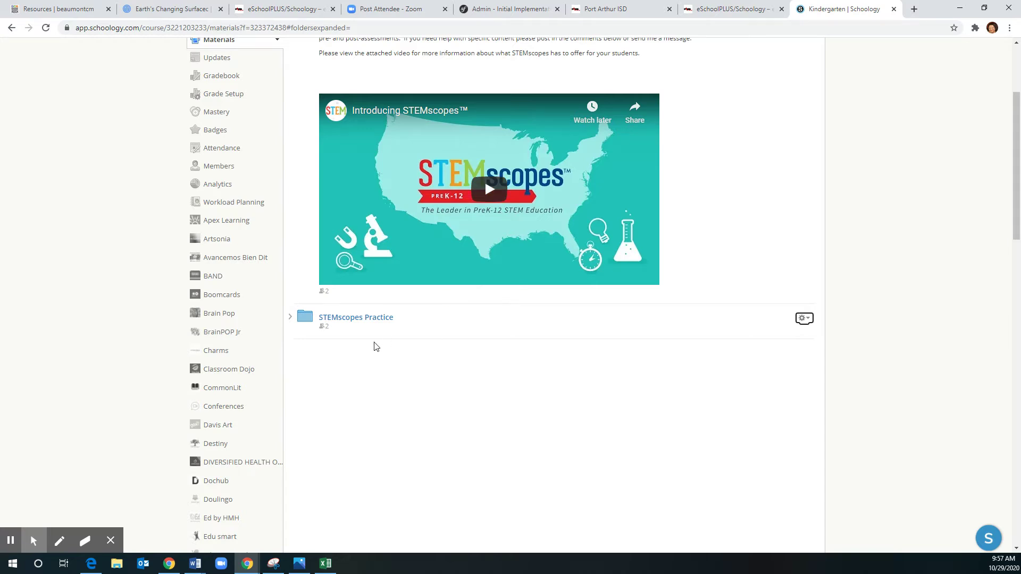
Open the STEMscopes Practice folder inside the Kindergarten folder
scroll(439, 325, up, 2)
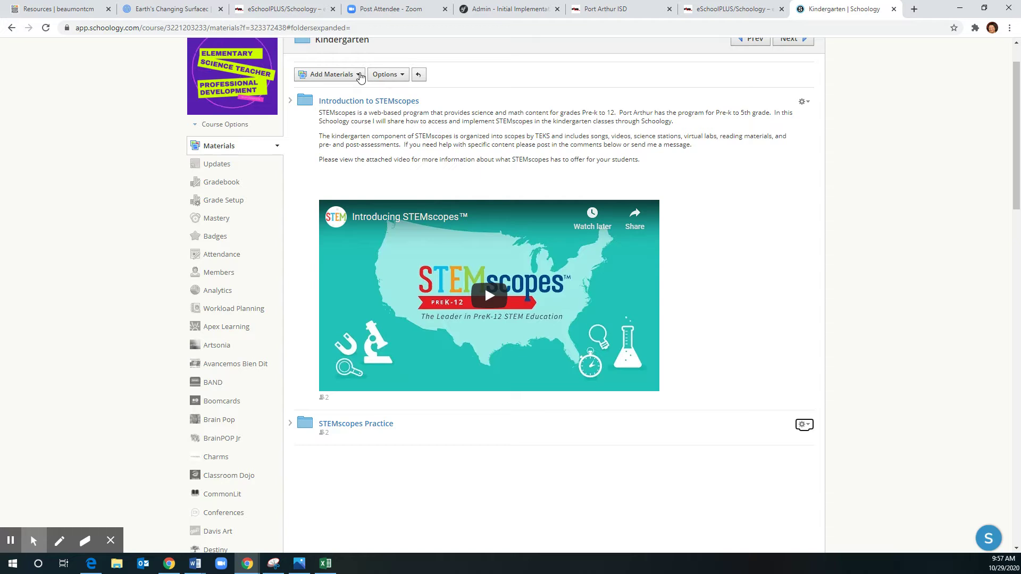
click(359, 75)
click(359, 75)
click(361, 424)
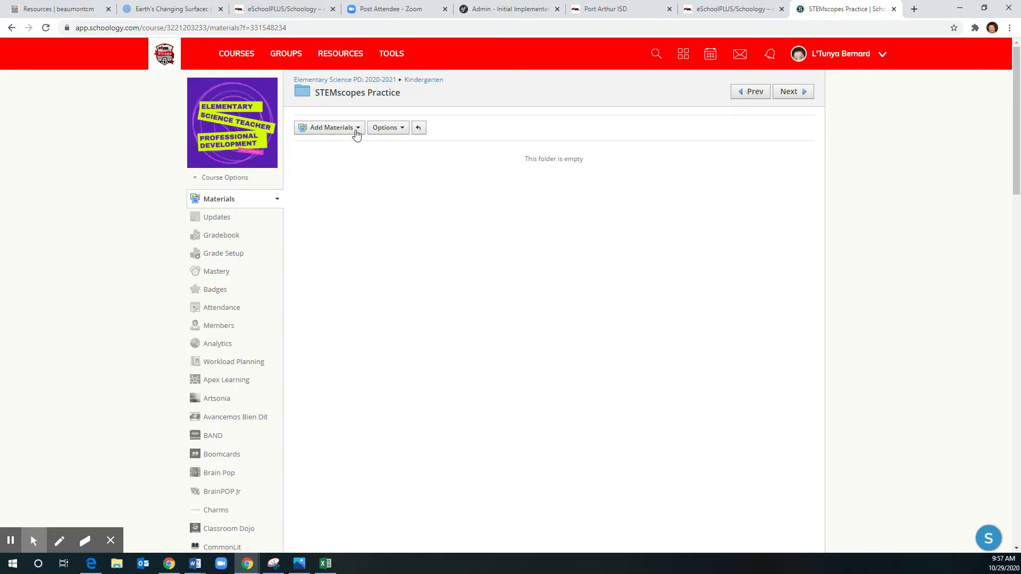
Start adding material to the STEMscopes Practice folder from the STEMscopes app
click(364, 131)
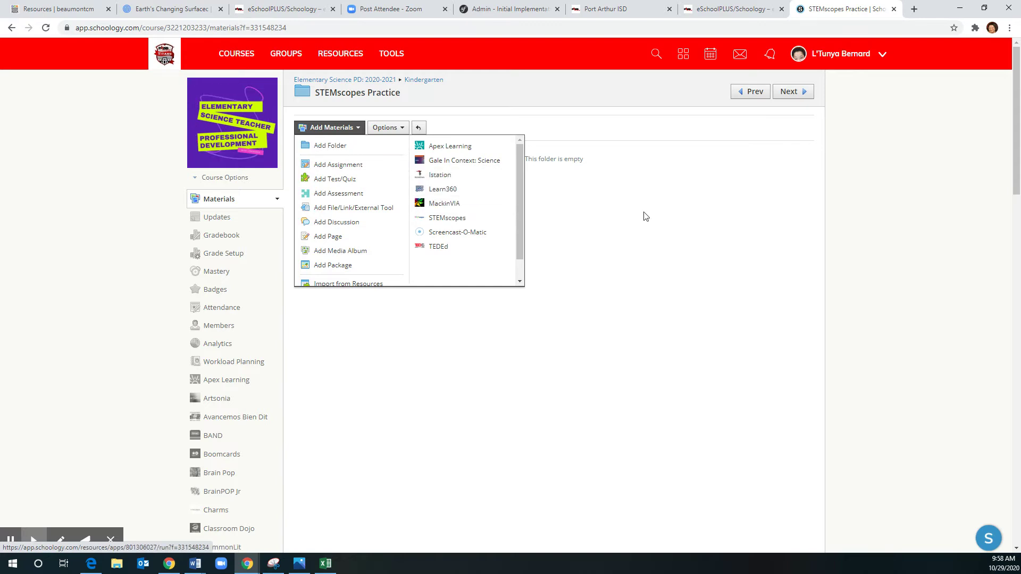
scroll(242, 287, down, 3)
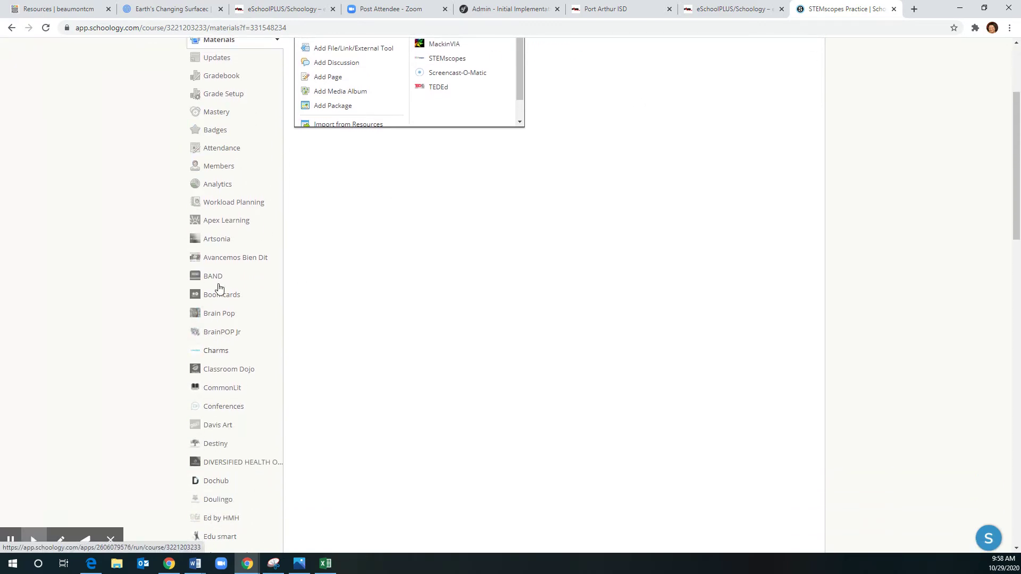
scroll(408, 406, up, 3)
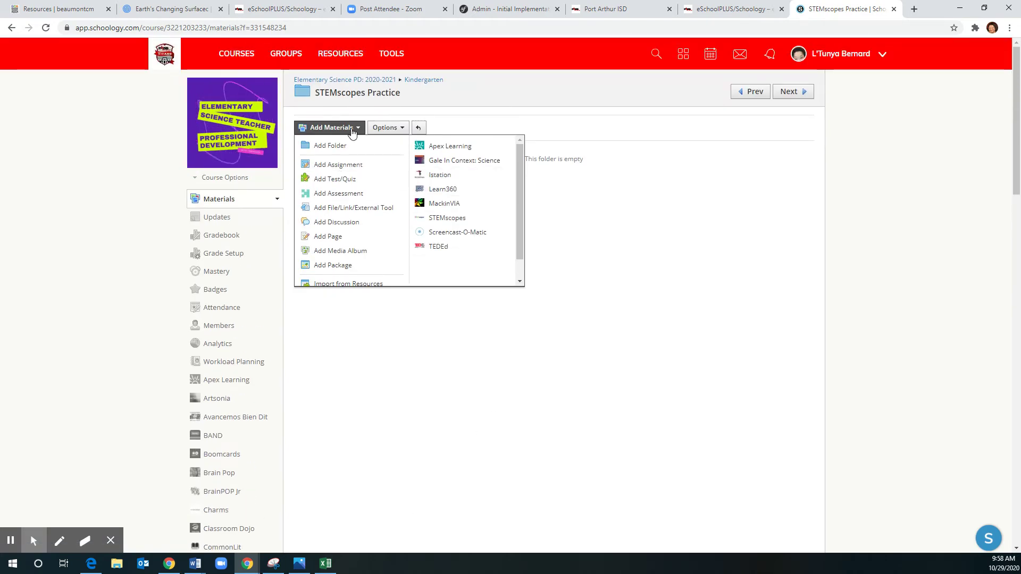
click(442, 223)
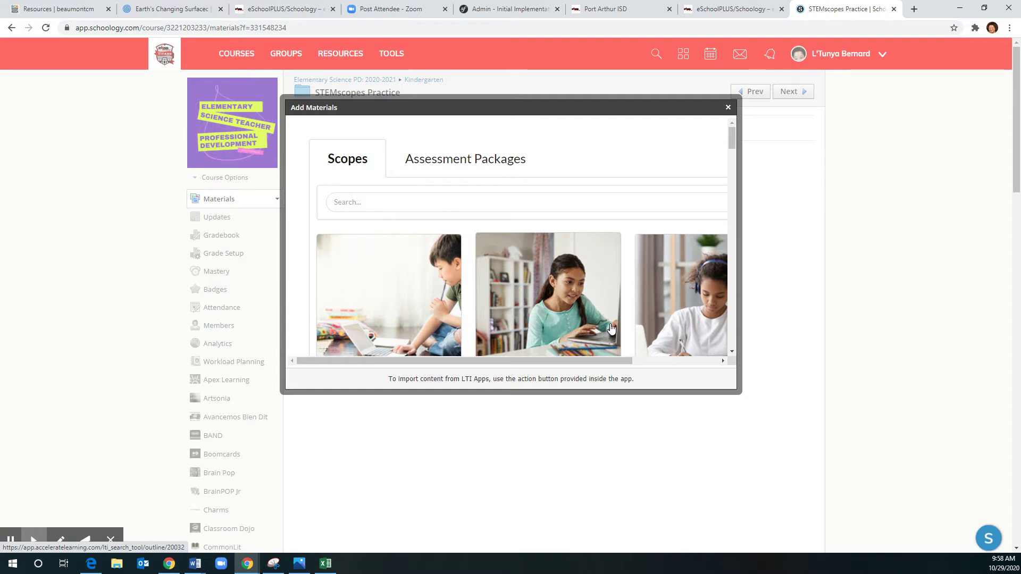
Examine the Virtual Learning and Early Explorer scopes offered in the STEMscopes catalog
scroll(541, 178, down, 1)
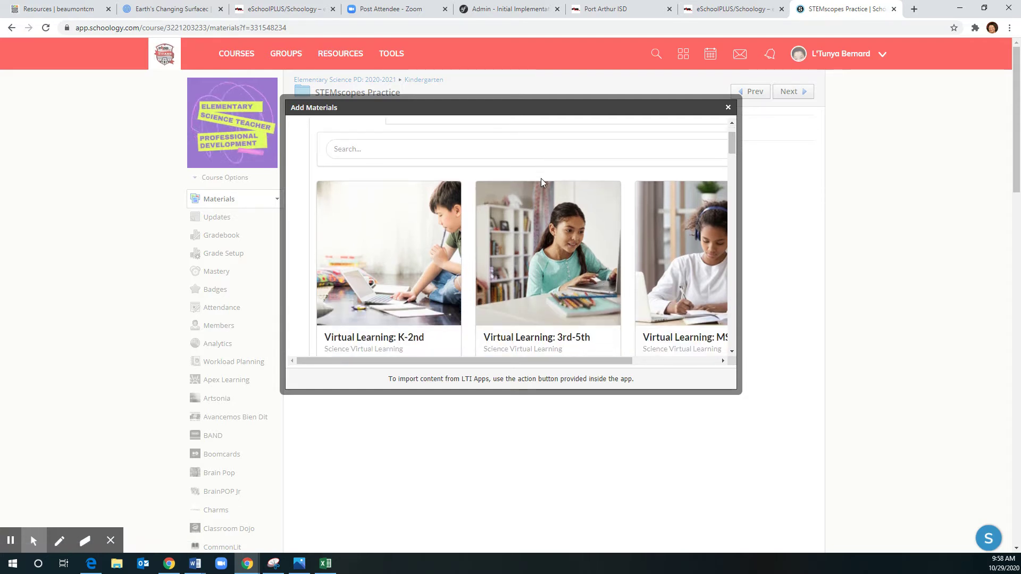
scroll(541, 179, down, 4)
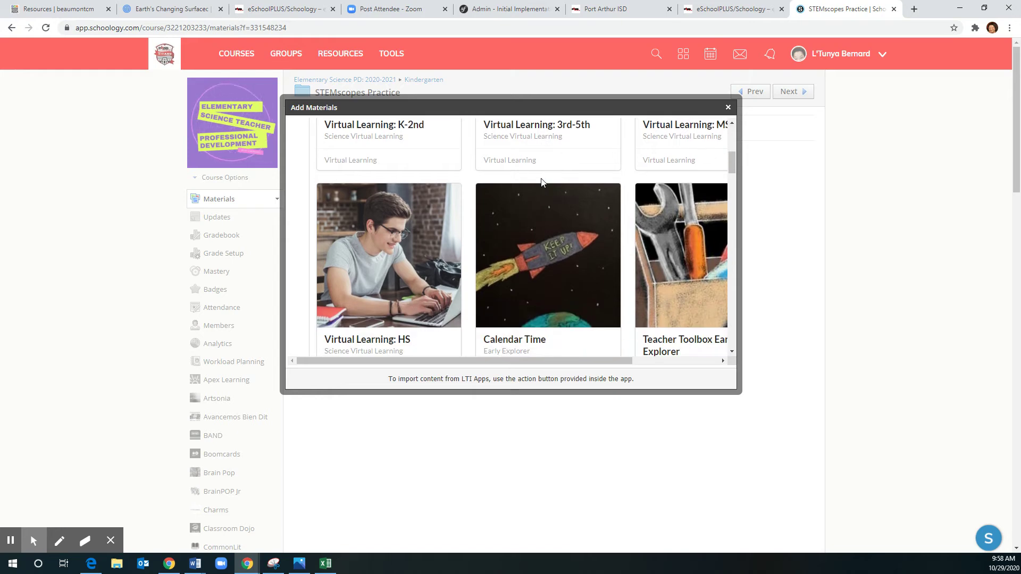
scroll(542, 182, down, 3)
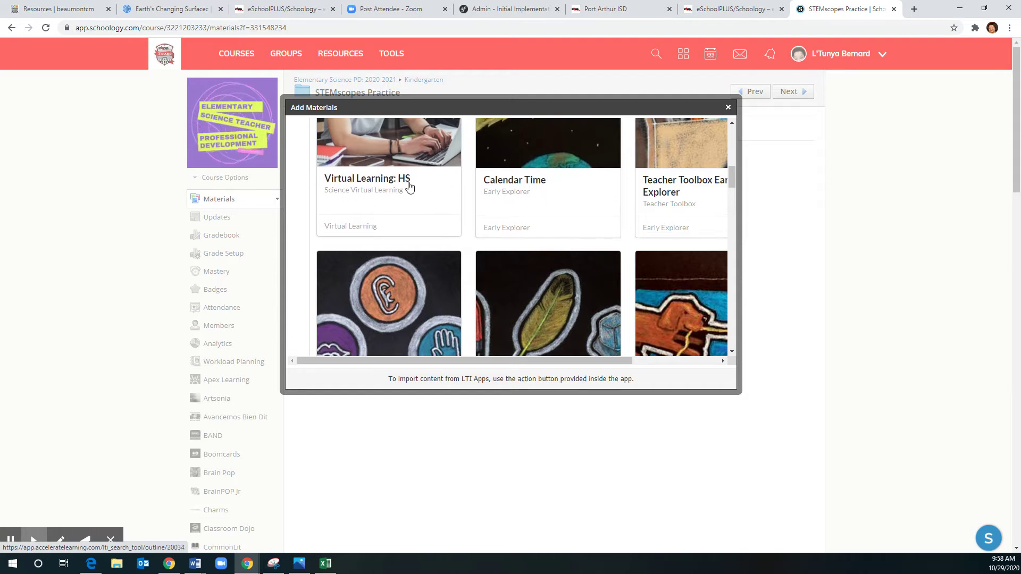
scroll(408, 186, up, 2)
scroll(406, 191, up, 5)
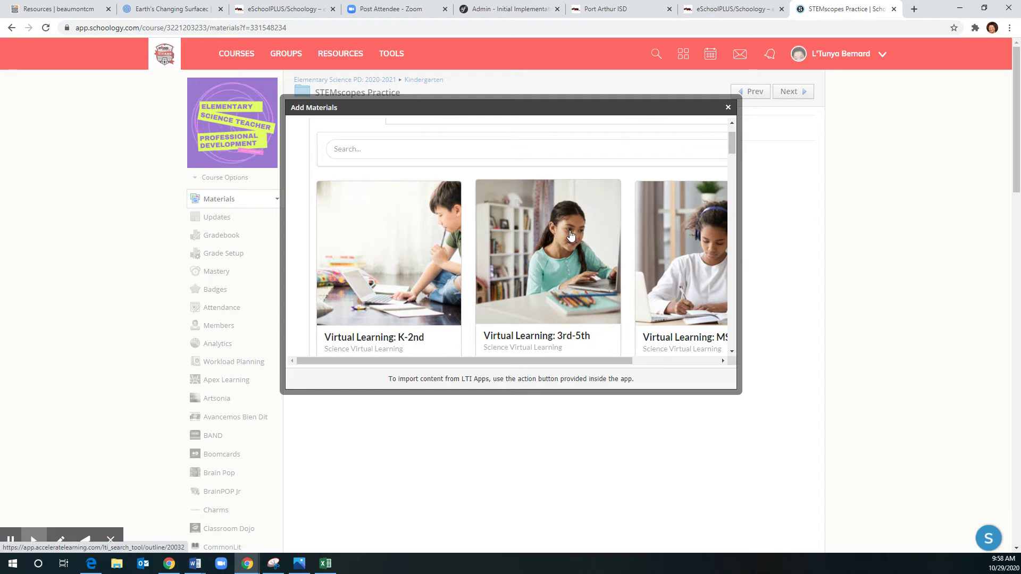
scroll(571, 235, down, 7)
scroll(571, 235, down, 3)
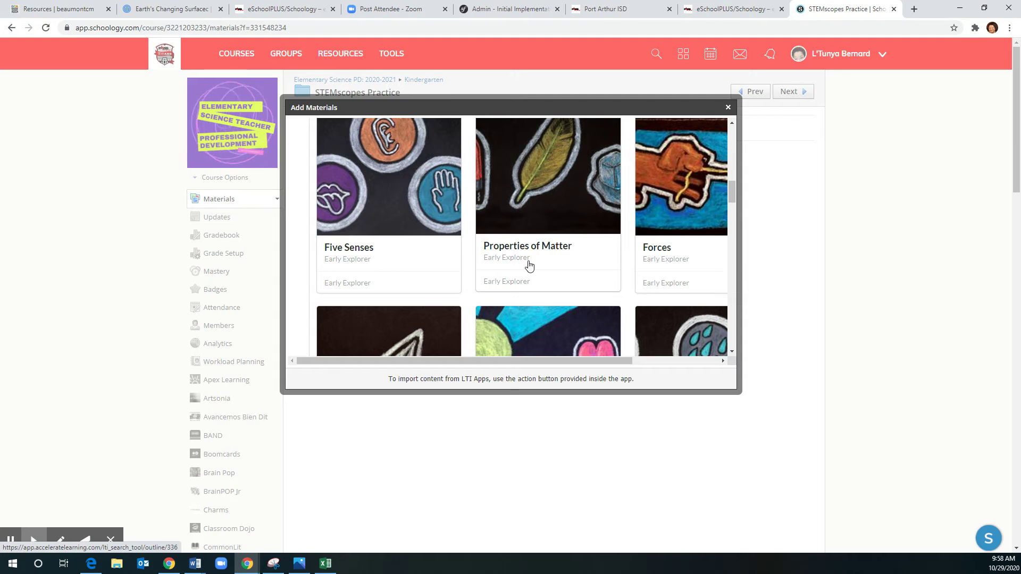
Find the Kindergarten - Streamlined scopes in the STEMscopes catalog and open K.7ABC Rocks, Soil, and Water
scroll(529, 265, down, 8)
scroll(529, 265, down, 5)
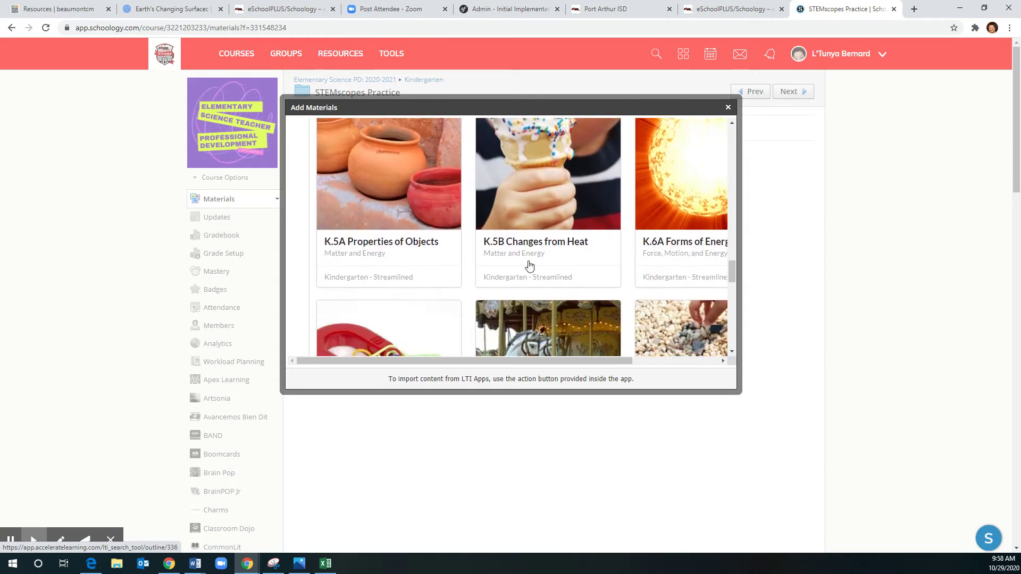
scroll(529, 265, down, 1)
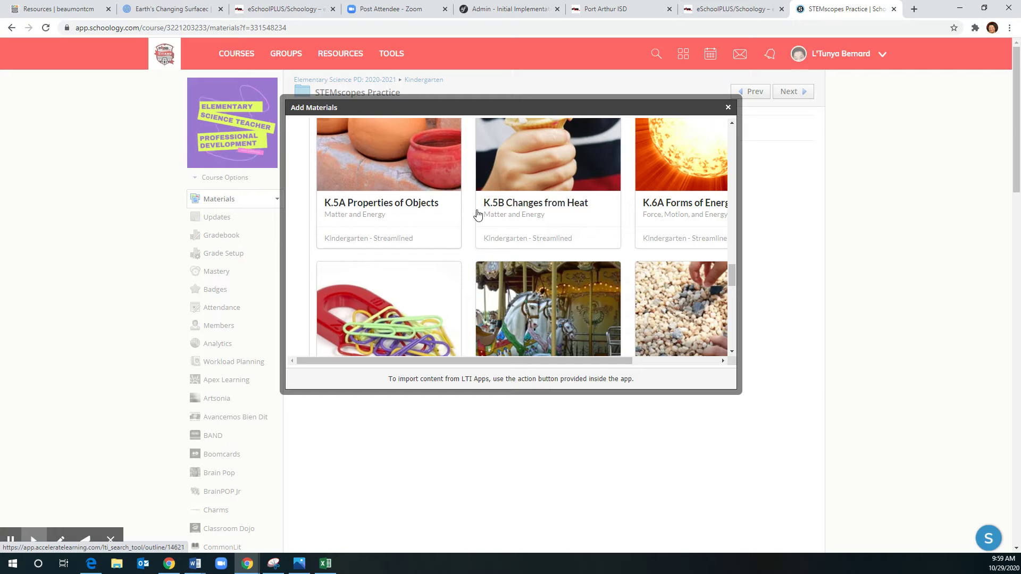
drag(458, 359, 493, 351)
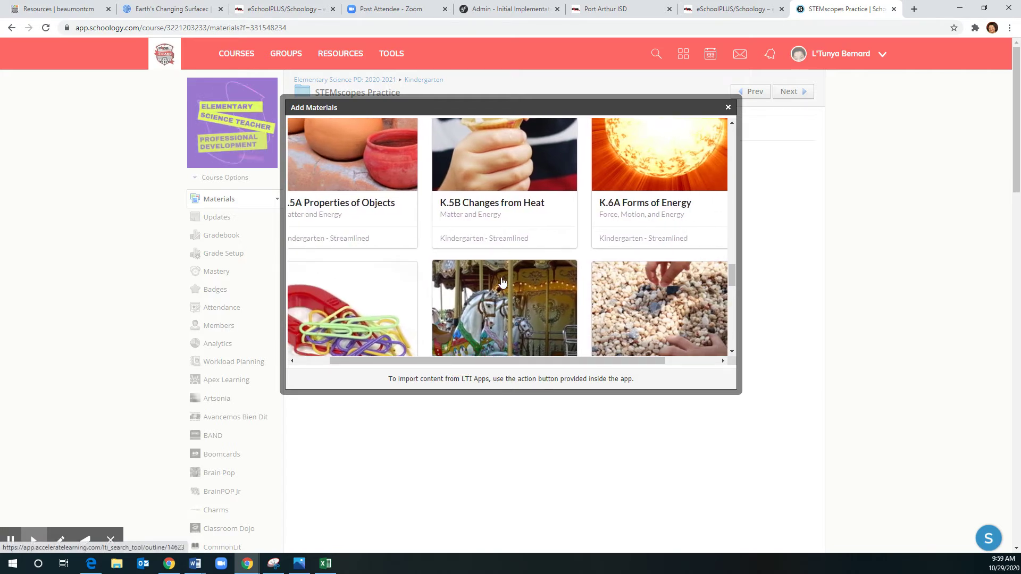
scroll(502, 283, down, 2)
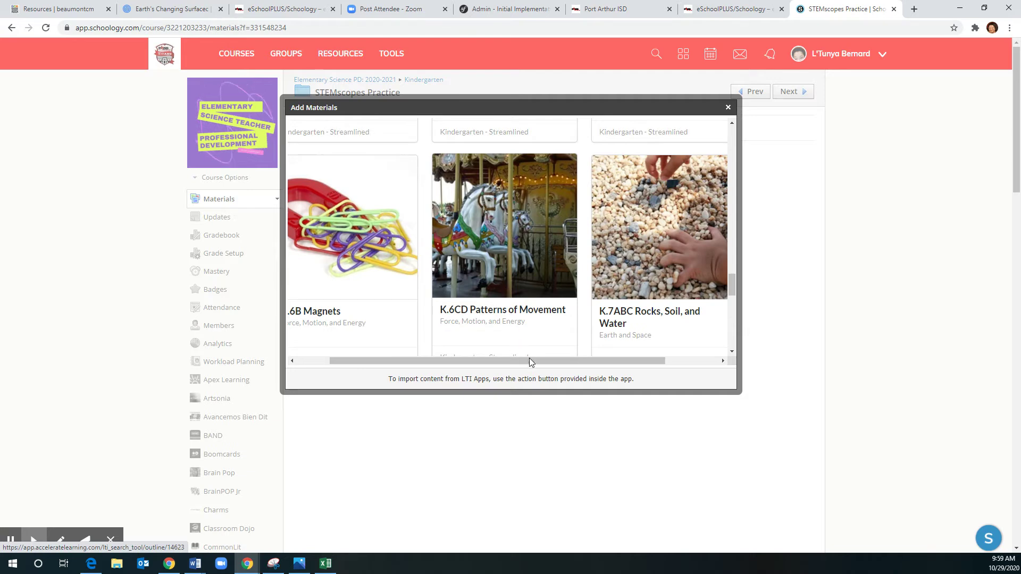
scroll(567, 301, down, 5)
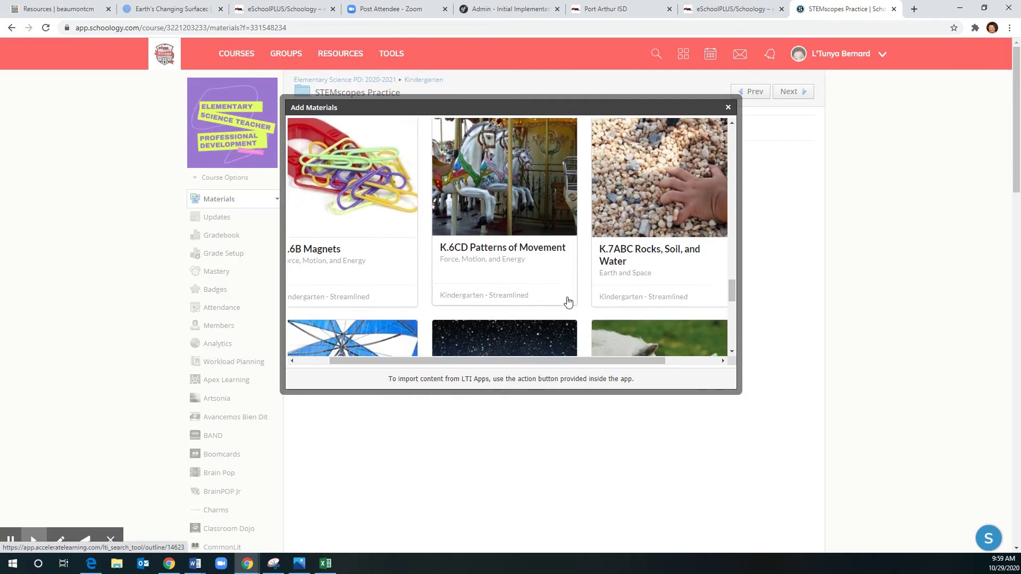
scroll(567, 301, up, 3)
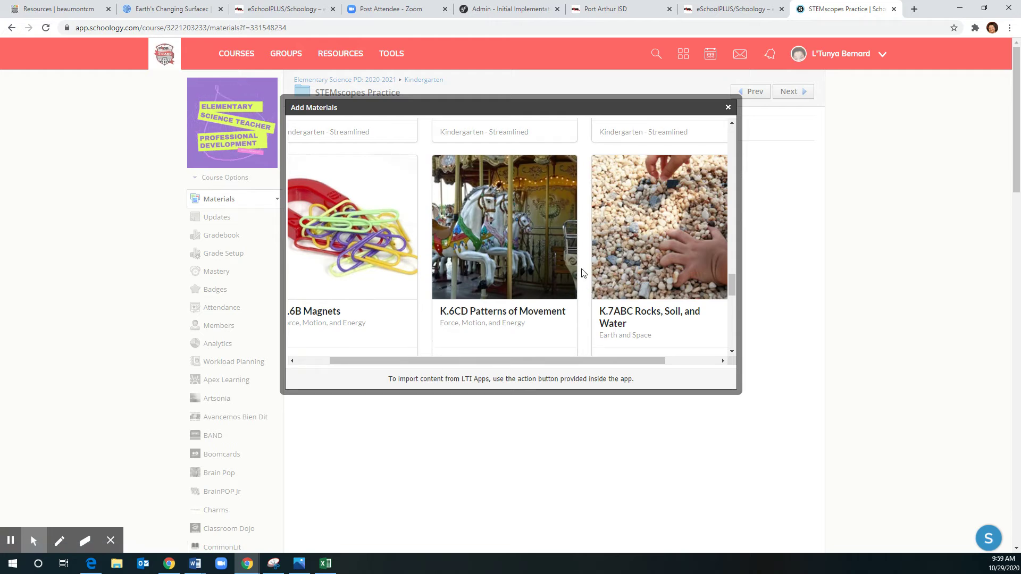
click(660, 247)
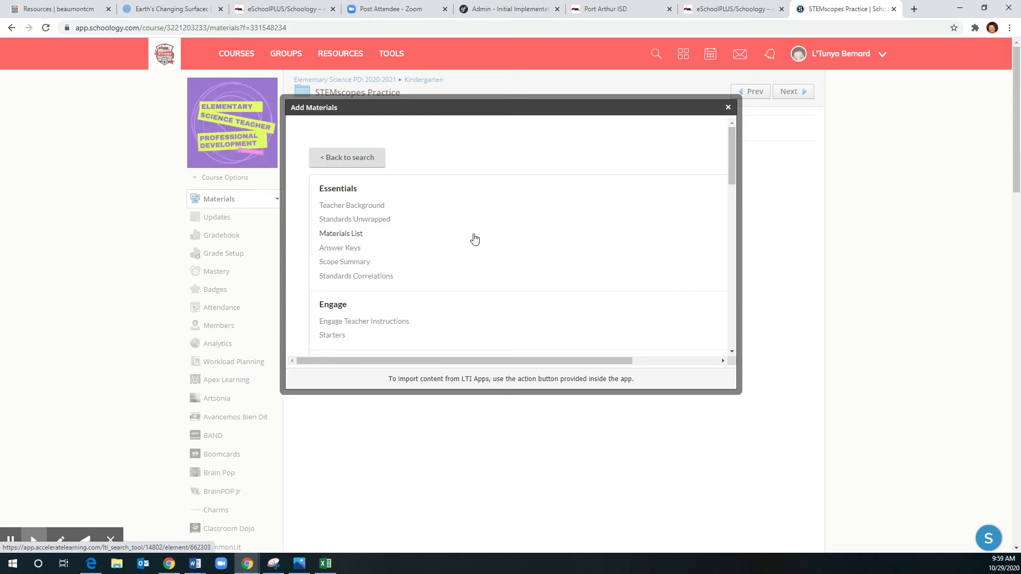
Look through the scope's sections from Essentials to Acceleration and open Science Rock under Explain
scroll(436, 224, down, 1)
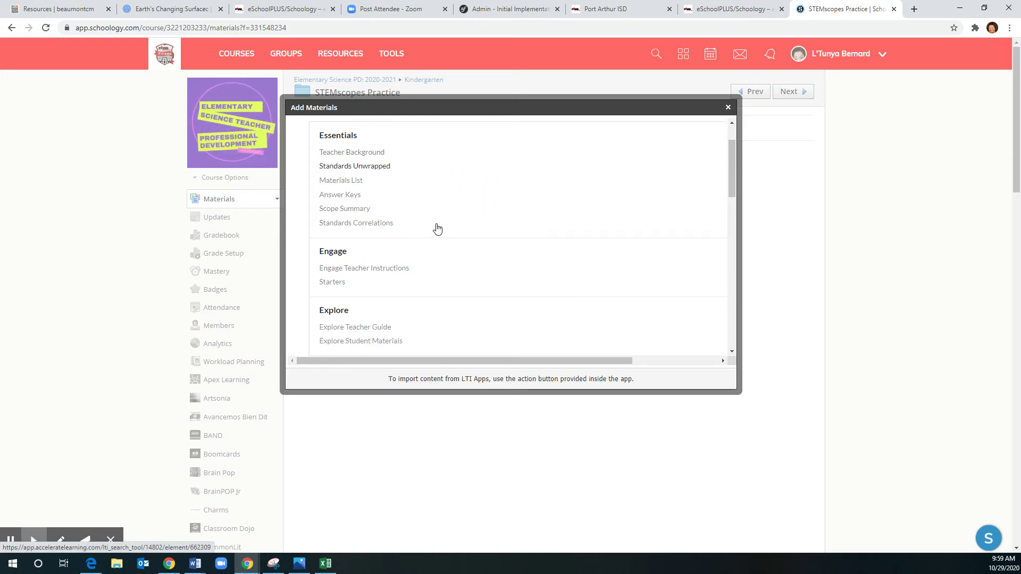
scroll(437, 229, down, 2)
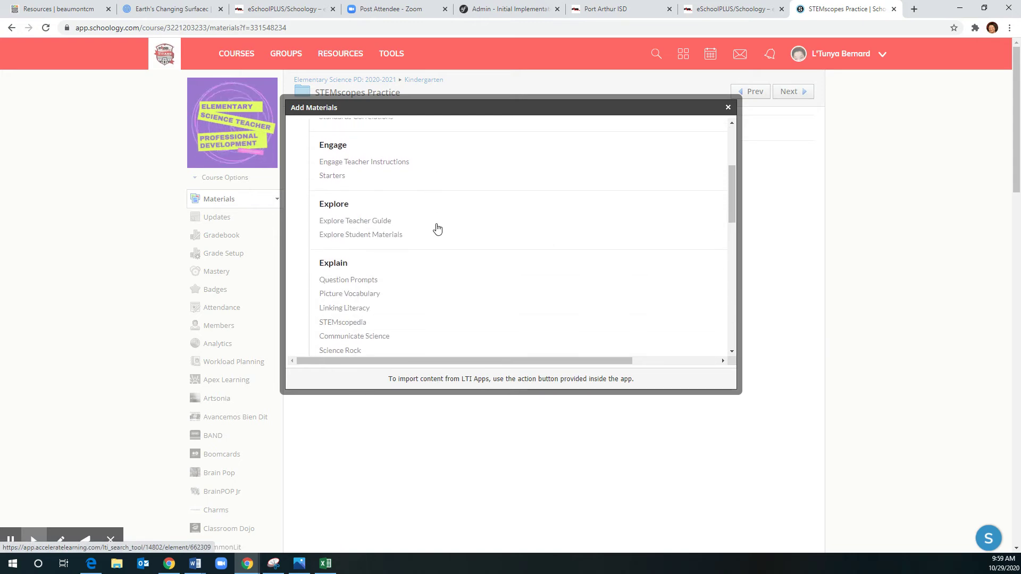
scroll(437, 229, down, 4)
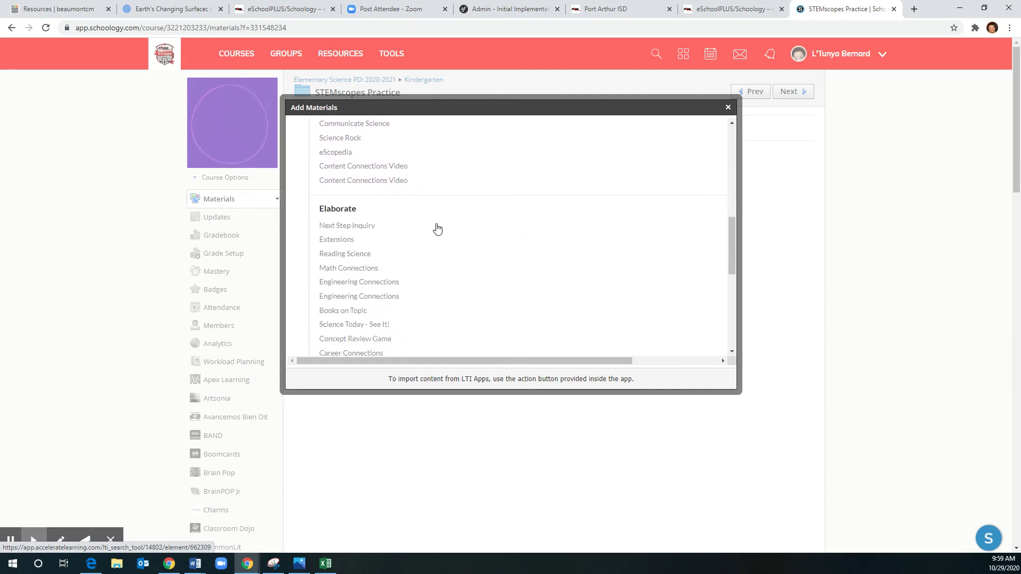
scroll(437, 229, down, 2)
scroll(437, 229, down, 1)
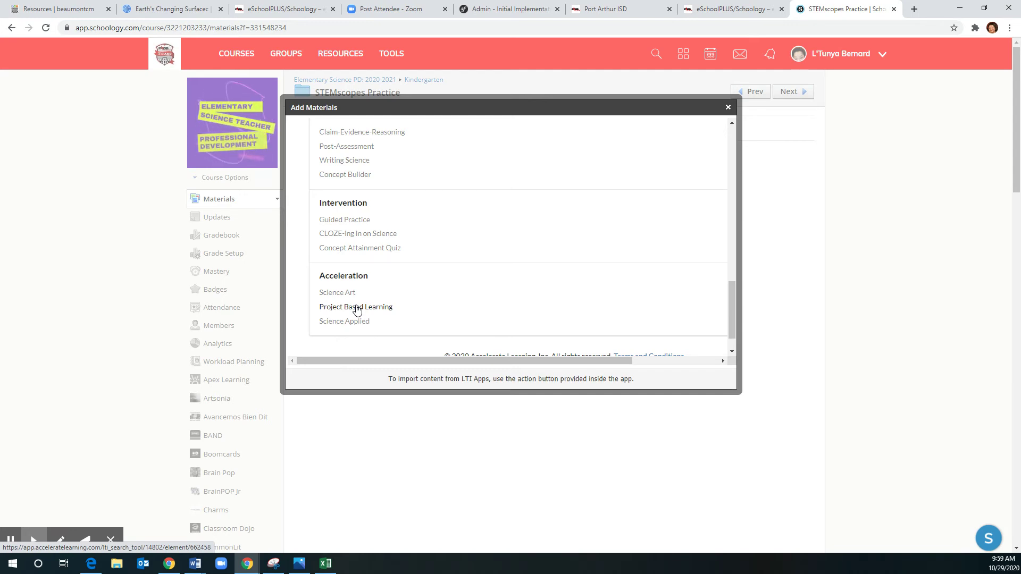
scroll(403, 292, up, 6)
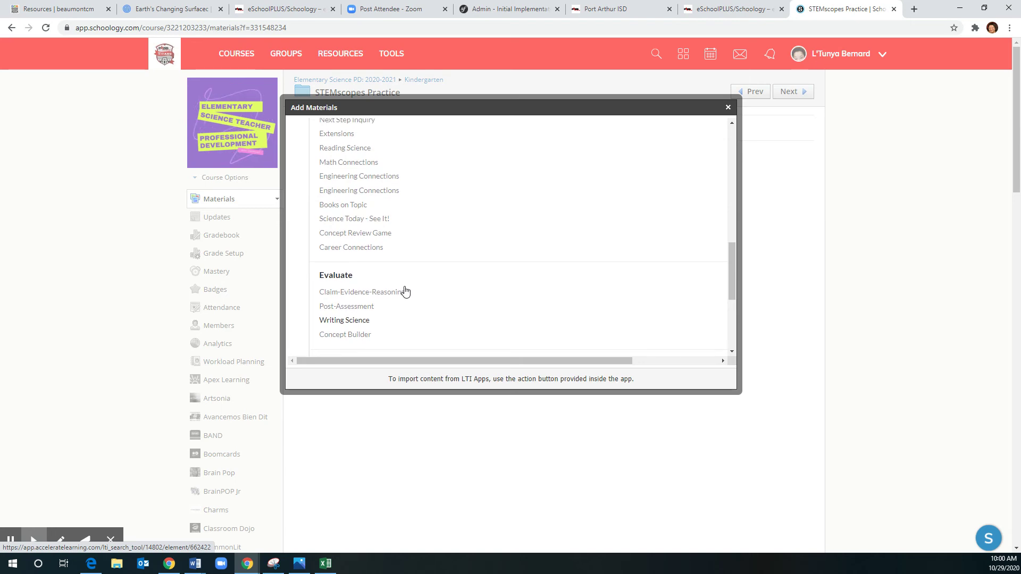
scroll(405, 291, up, 1)
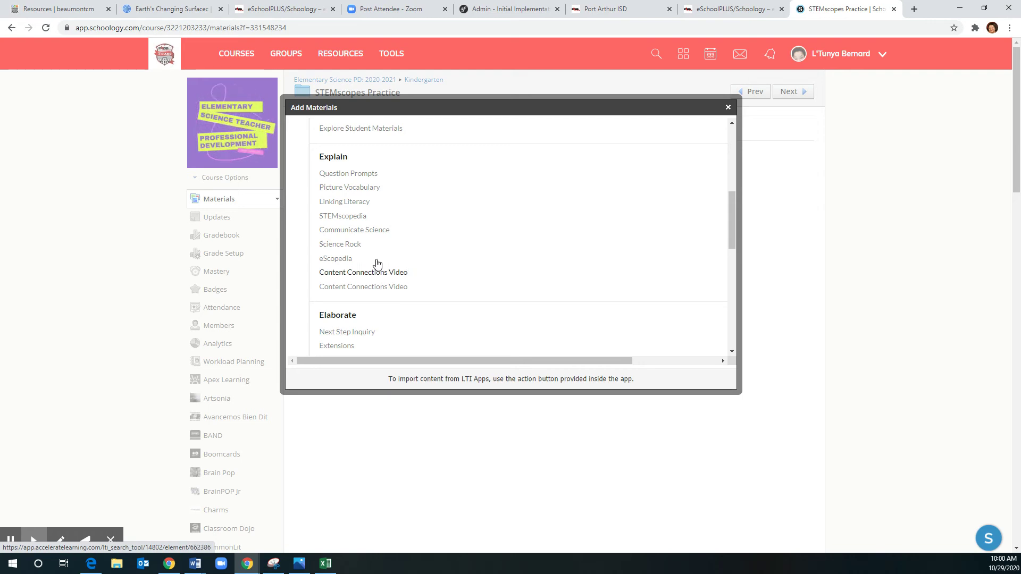
click(353, 246)
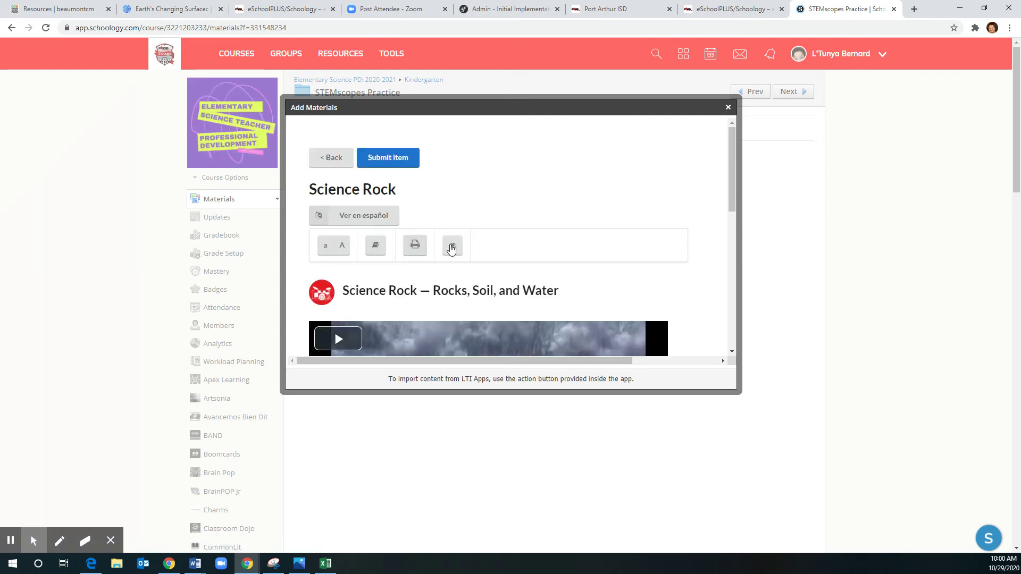
Play the Rocks, Soil, and Water video on the Science Rock page to preview it
scroll(486, 240, down, 3)
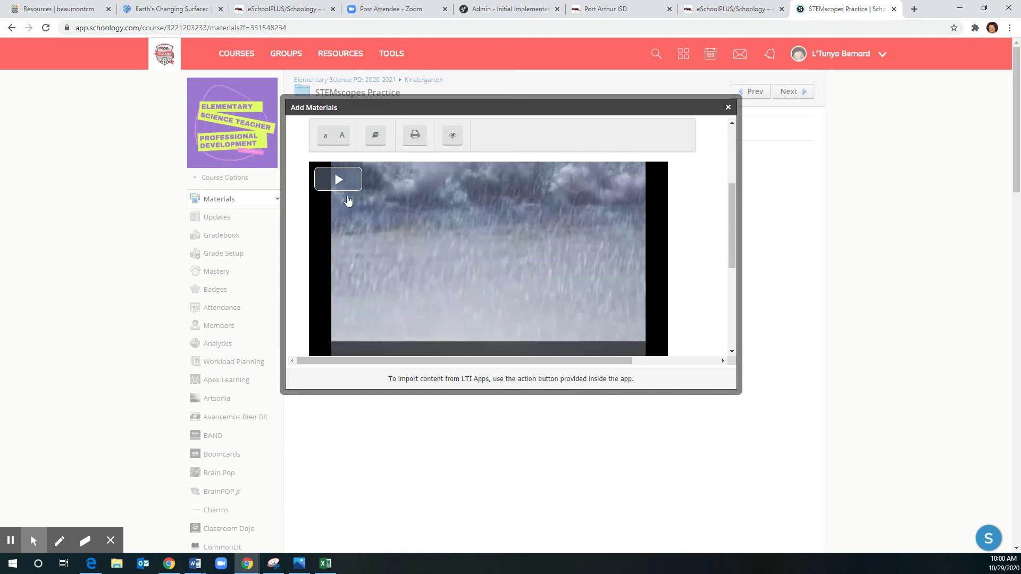
click(327, 179)
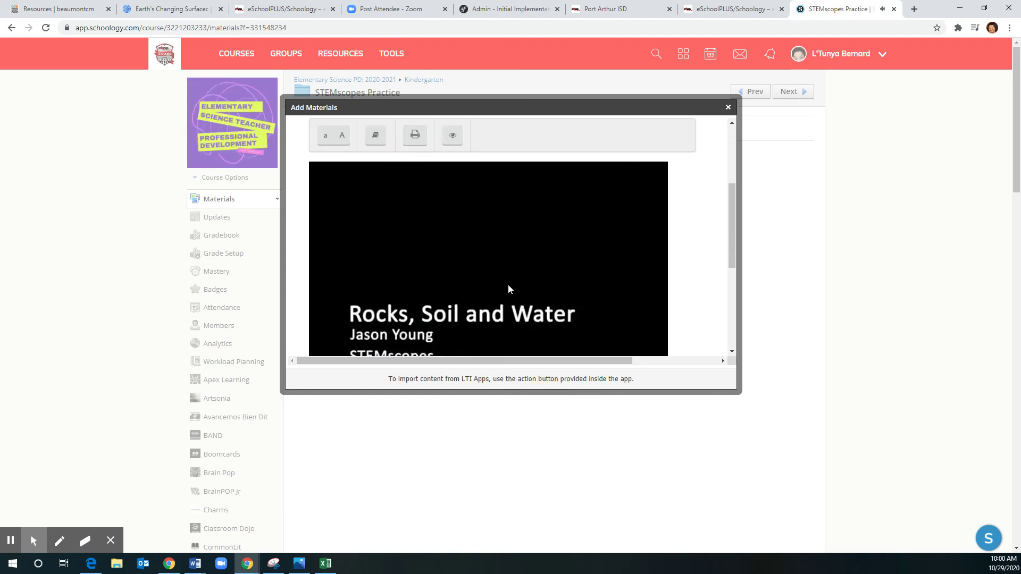
scroll(516, 281, up, 1)
scroll(515, 285, down, 3)
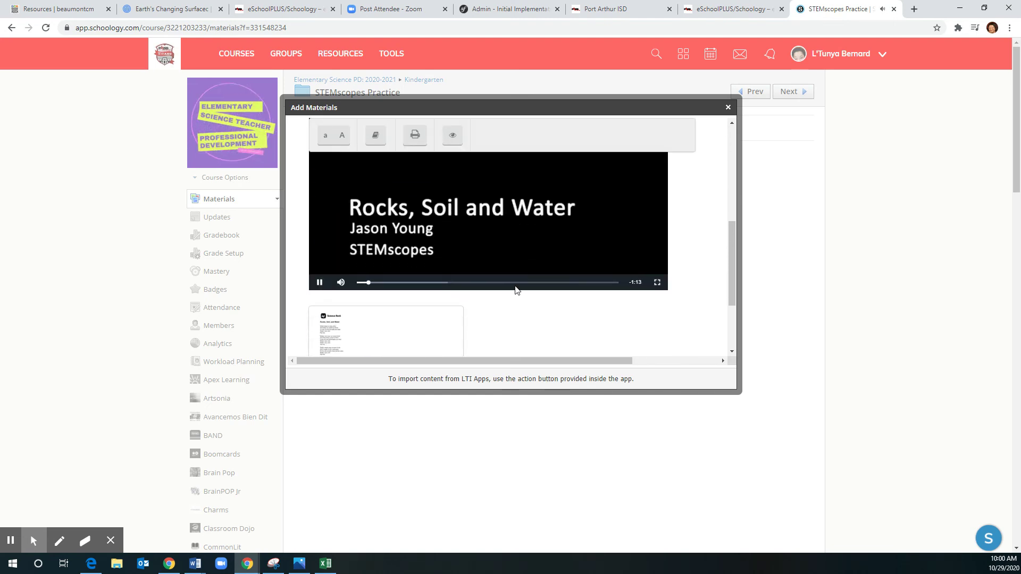
scroll(514, 286, up, 2)
scroll(515, 285, down, 1)
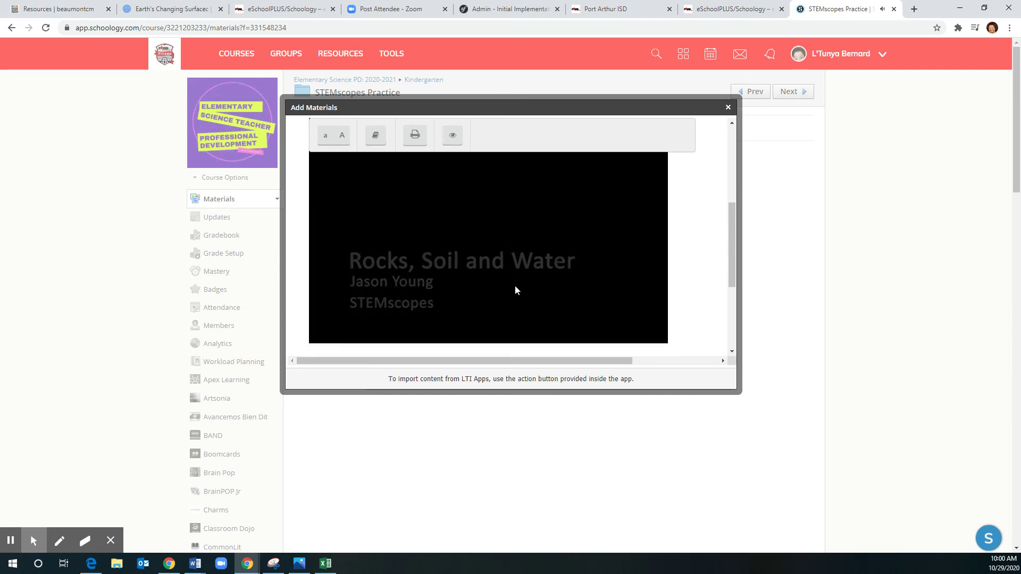
scroll(515, 285, up, 1)
scroll(514, 287, down, 1)
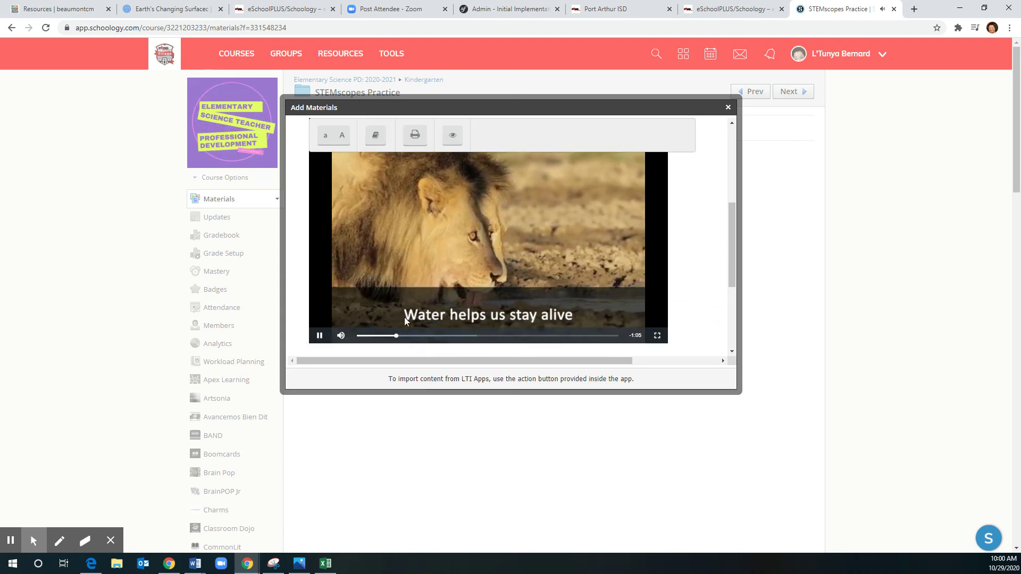
Submit the Science Rock item to the STEMscopes Practice folder and open the added material
scroll(473, 266, up, 1)
scroll(473, 265, up, 1)
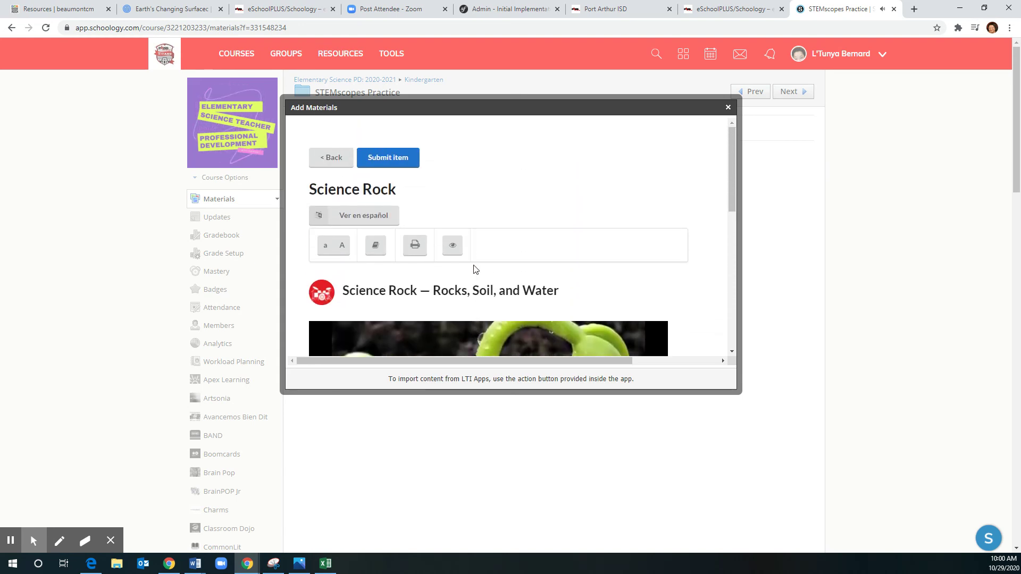
click(396, 160)
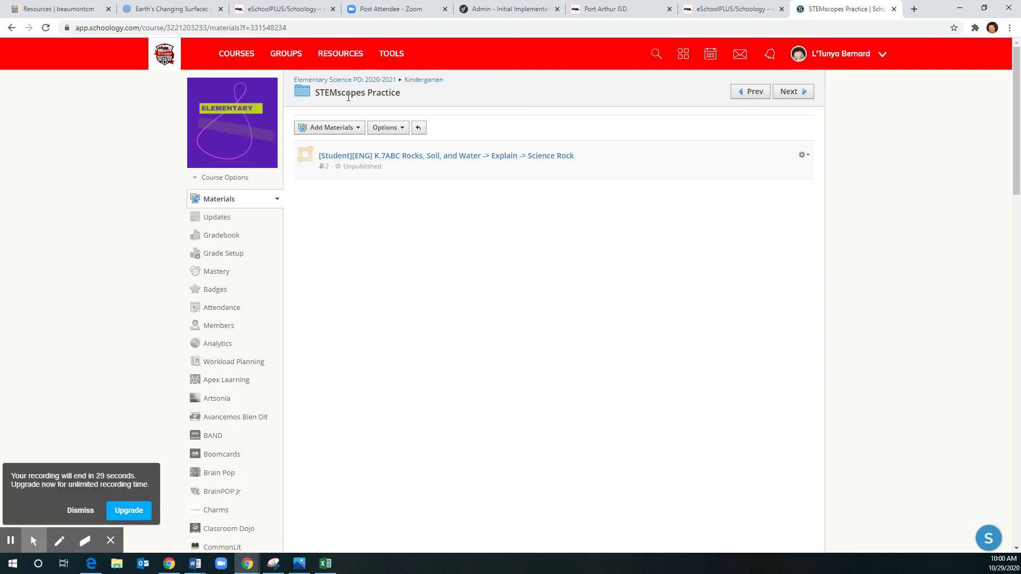
click(395, 156)
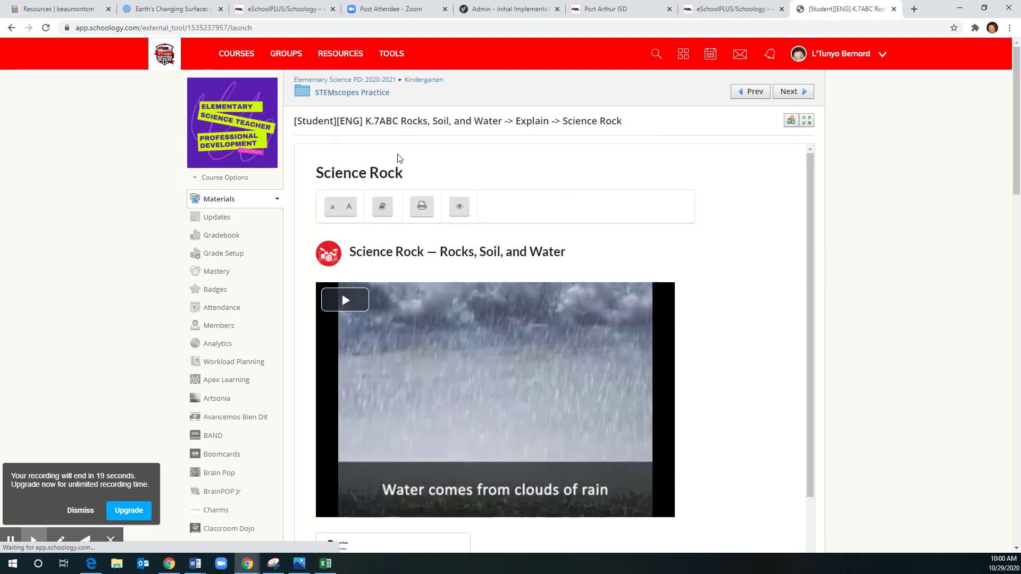